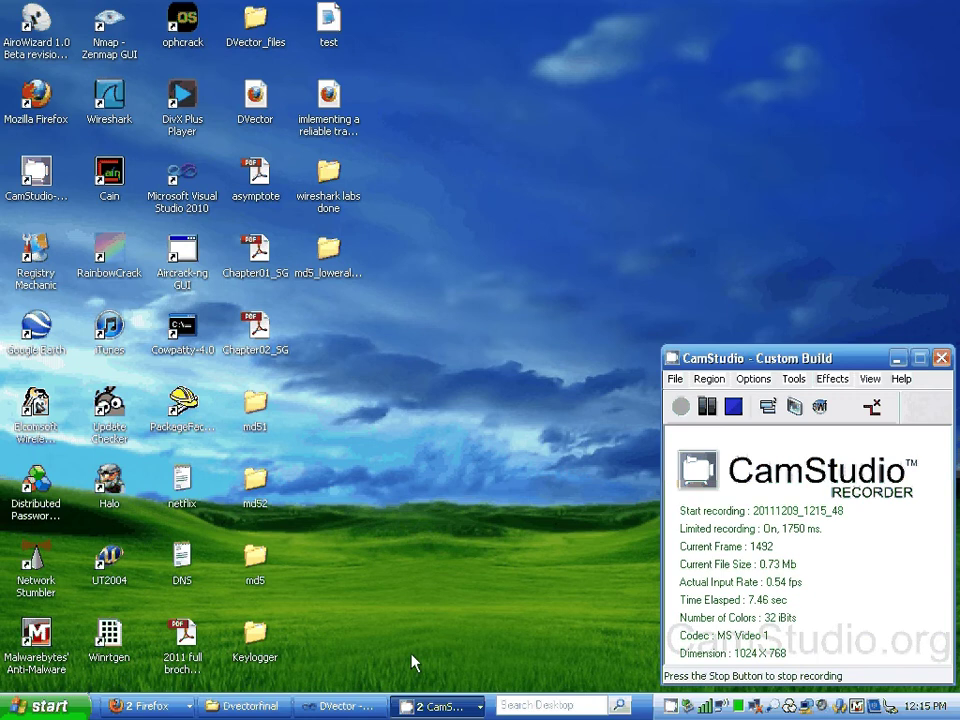
# Run the DVector project from the Debug menu with Start Without Debugging.
pyautogui.click(345, 706)
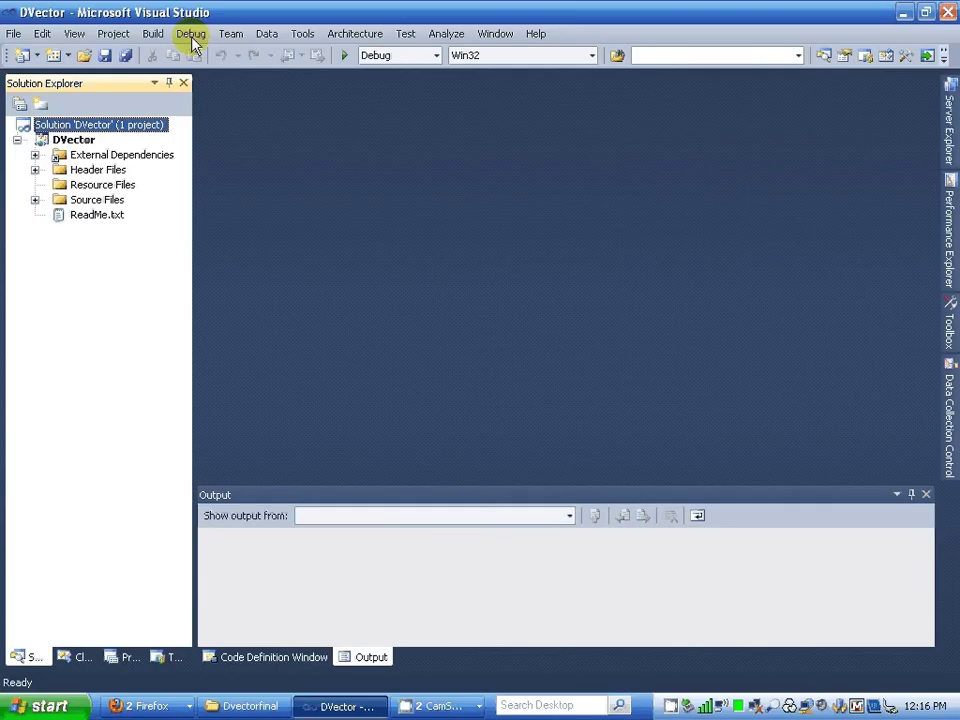
pyautogui.click(192, 34)
pyautogui.click(214, 100)
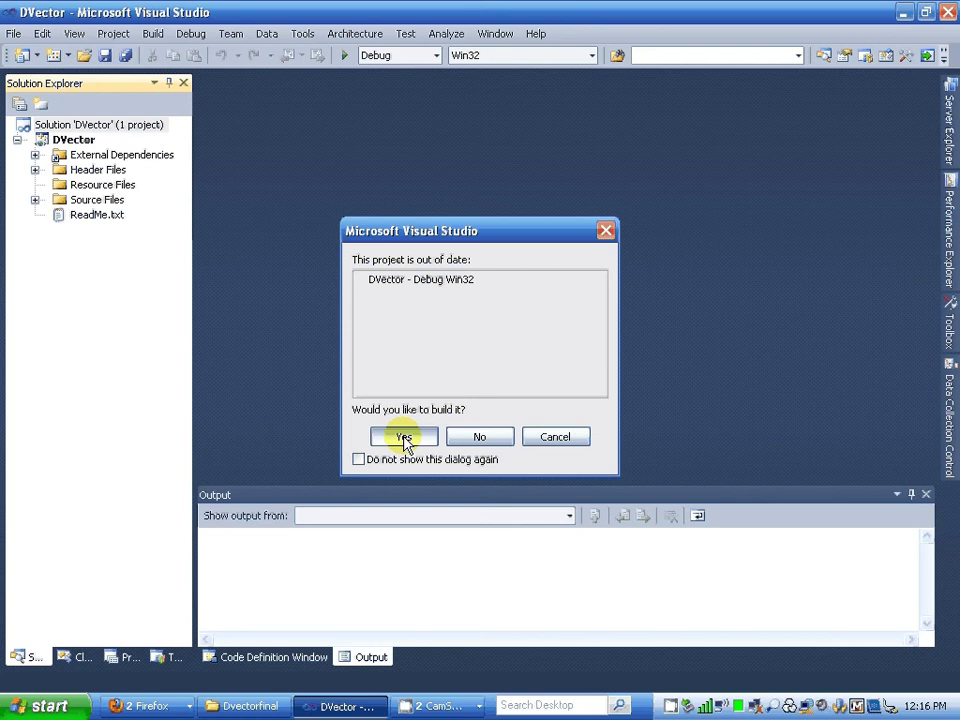
# Accept rebuilding the out-of-date DVector project and switch to its running console.
pyautogui.click(404, 437)
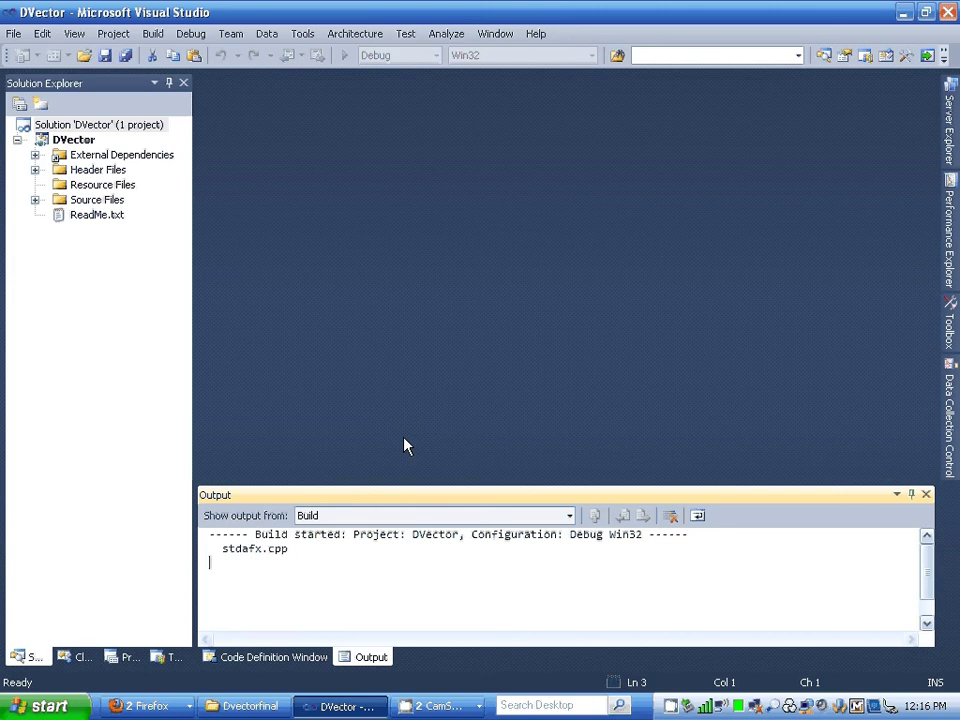
pyautogui.click(440, 706)
# Make the cmd.exe DVector console, waiting at Enter TRACE, the active window.
pyautogui.click(450, 681)
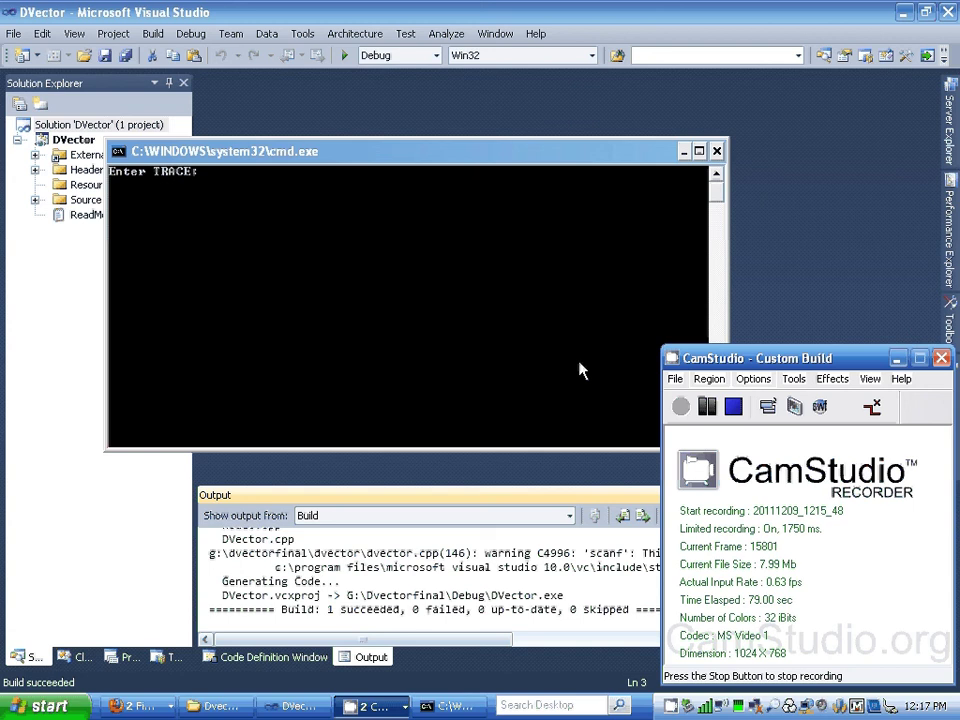
pyautogui.click(428, 244)
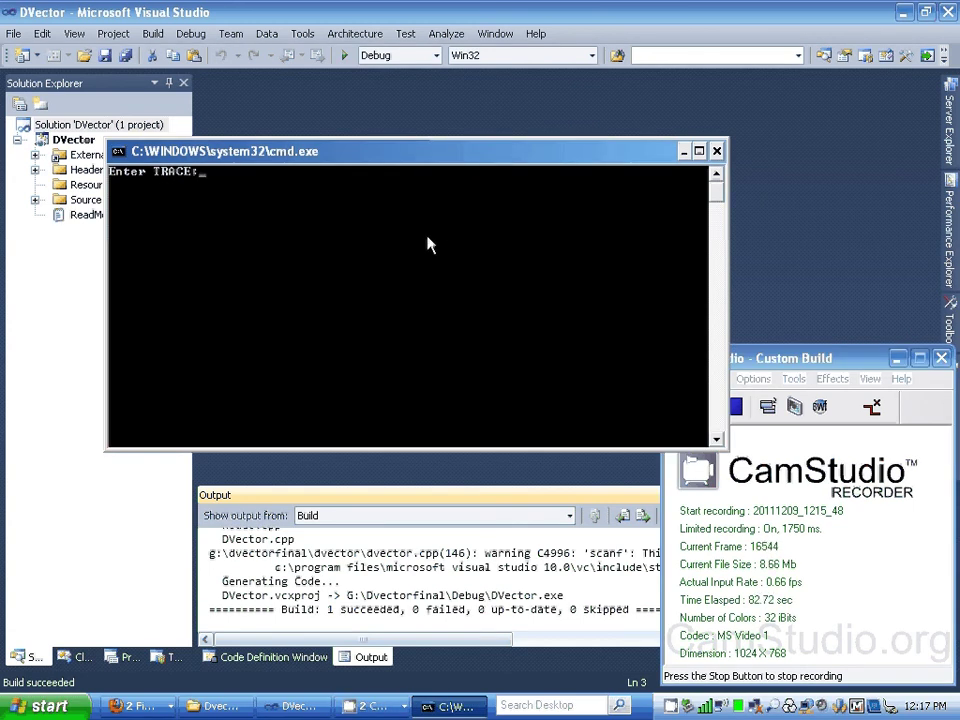
pyautogui.write('2')
# Submit trace level 2 so the simulator lists packet events through t=20000.
pyautogui.press('Return')
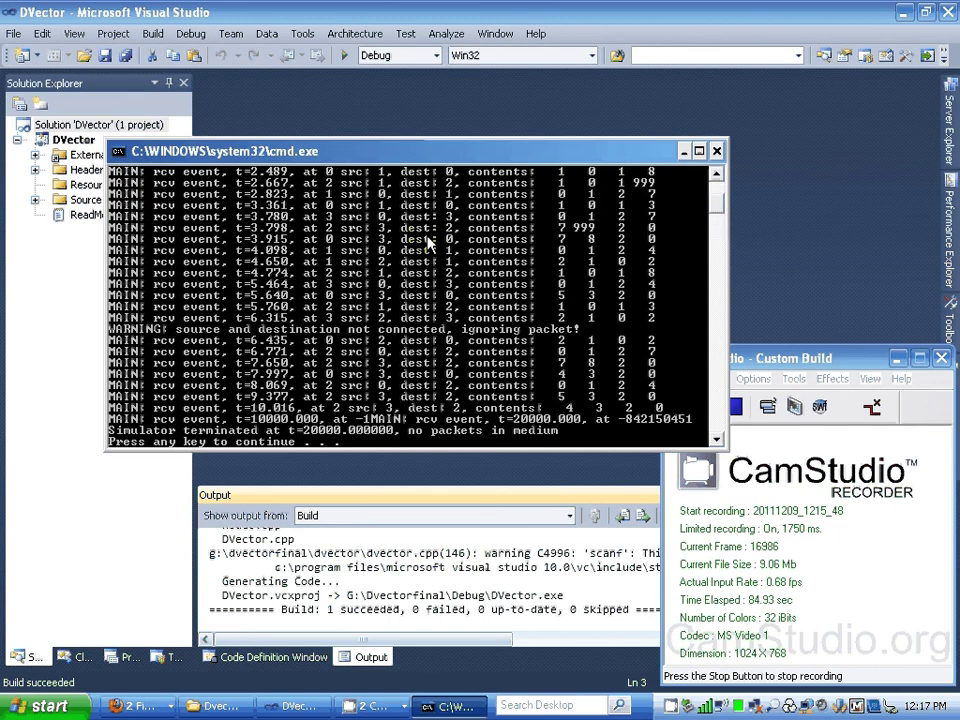
pyautogui.scroll(5, 428, 245)
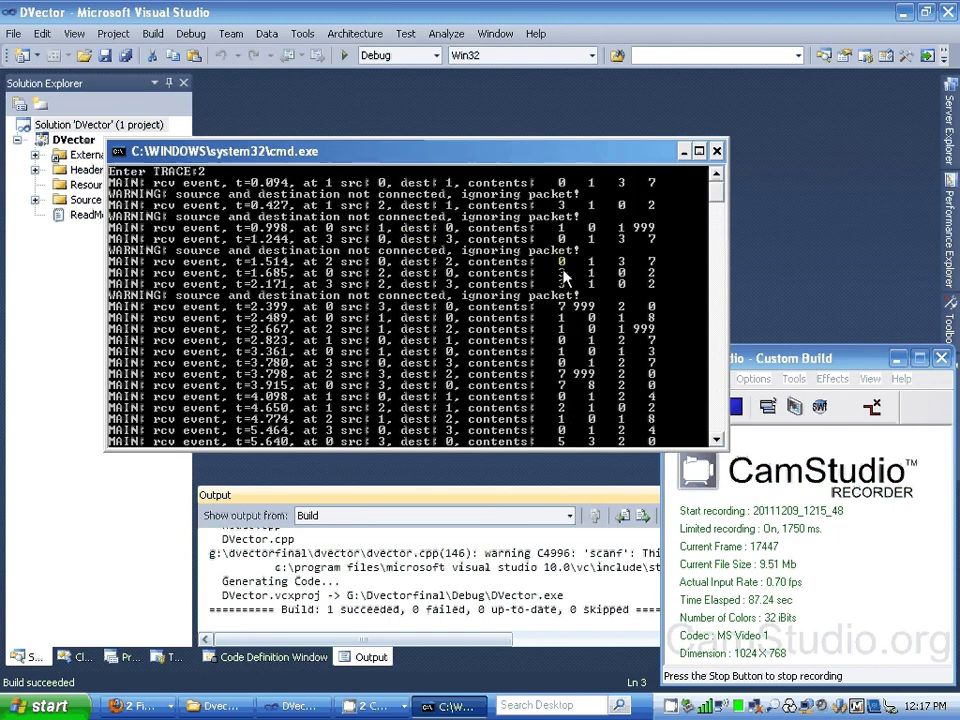